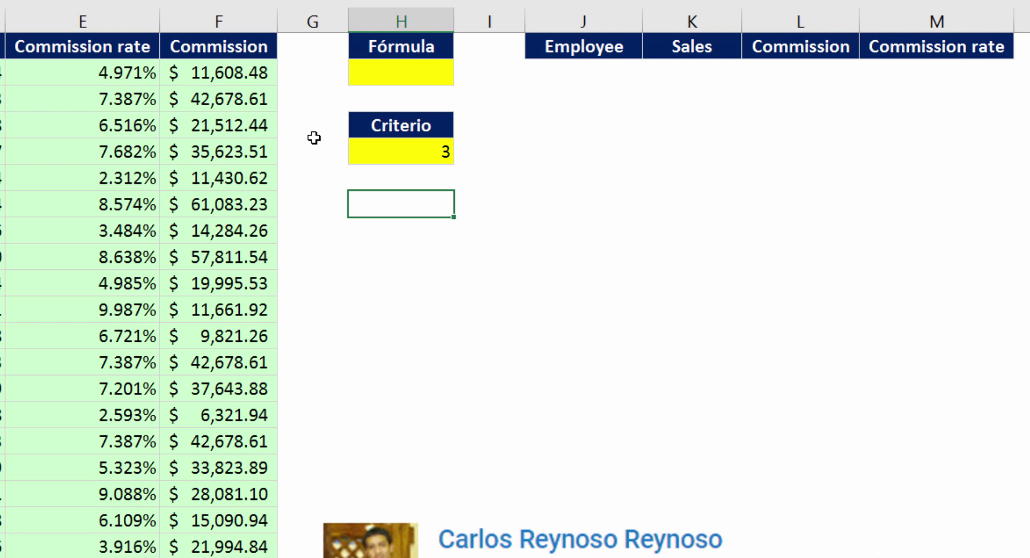
- Begin the H2 criteria formula =F2>=K.ESIMO.MAYOR( using the function autocomplete
{"action": "left_click", "coordinate": [359, 71]}
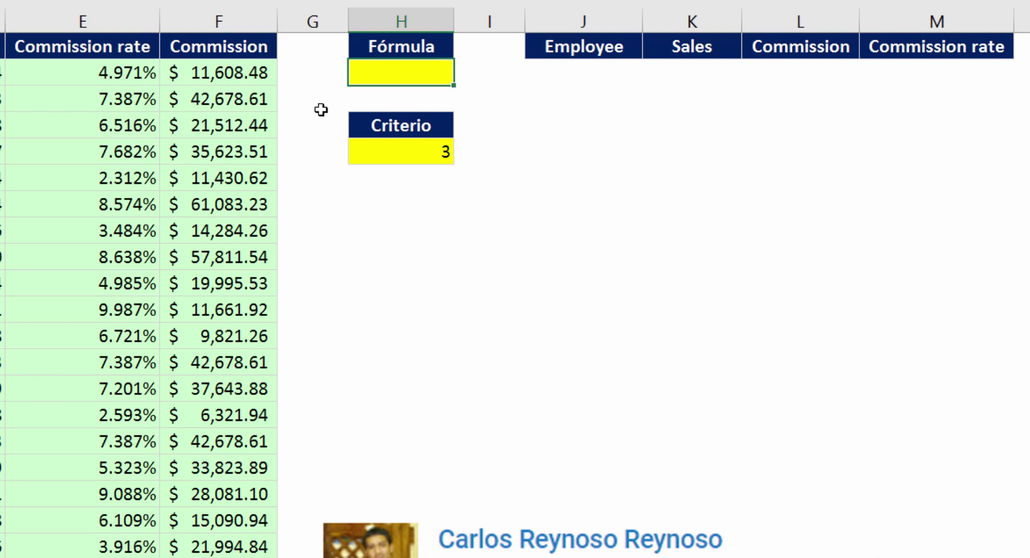
{"action": "type", "text": "="}
{"action": "left_click", "coordinate": [260, 71]}
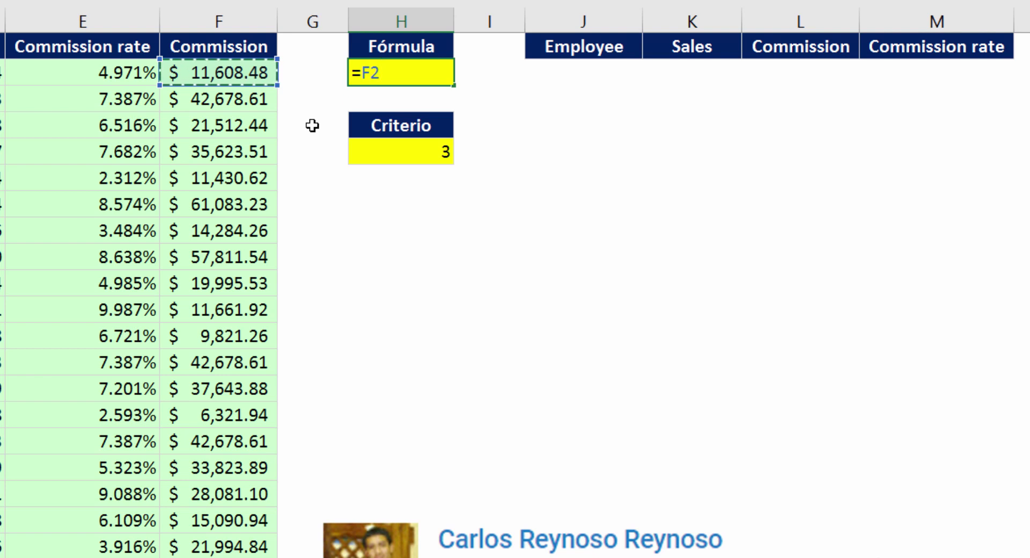
{"action": "type", "text": ">="}
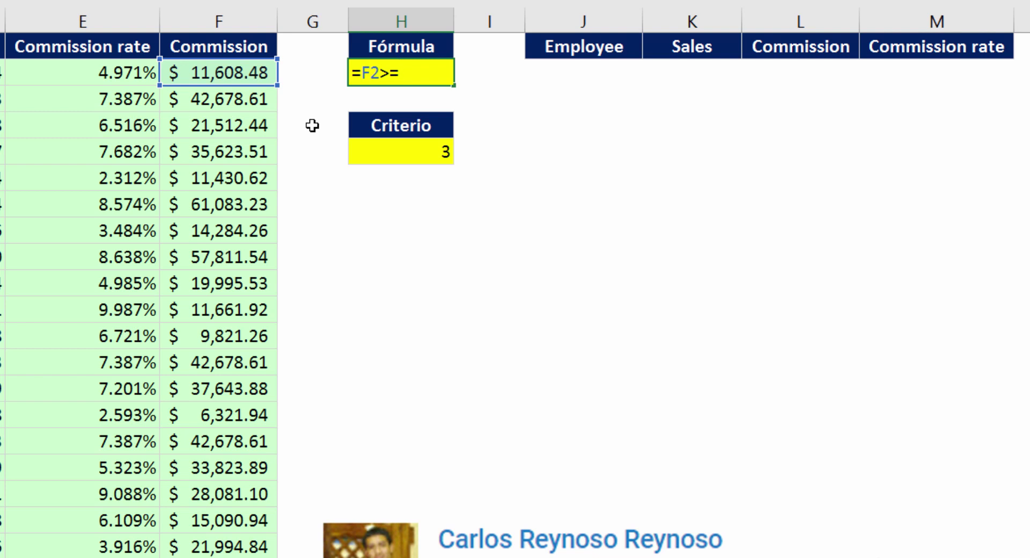
{"action": "type", "text": "k."}
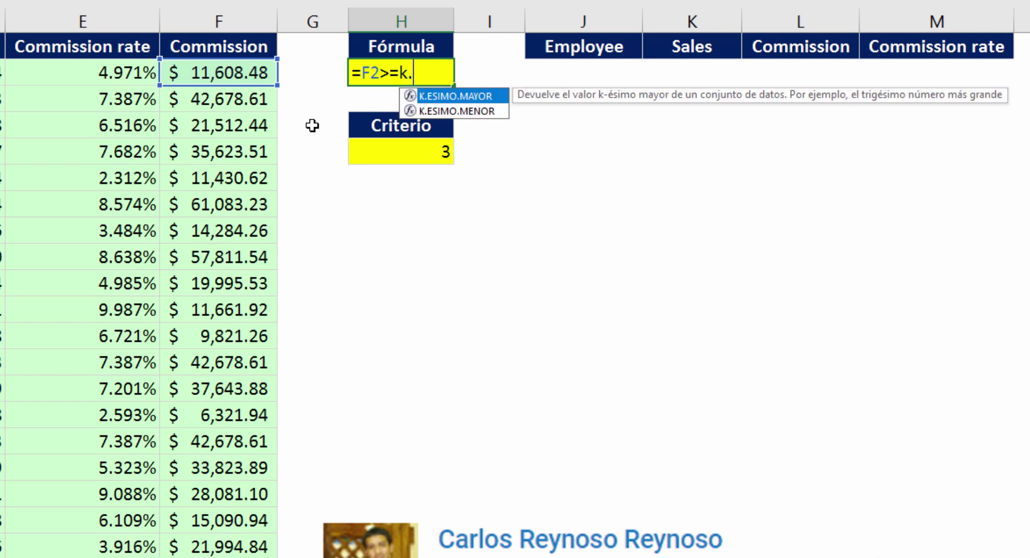
{"action": "type", "text": "esi"}
{"action": "key", "text": "Tab"}
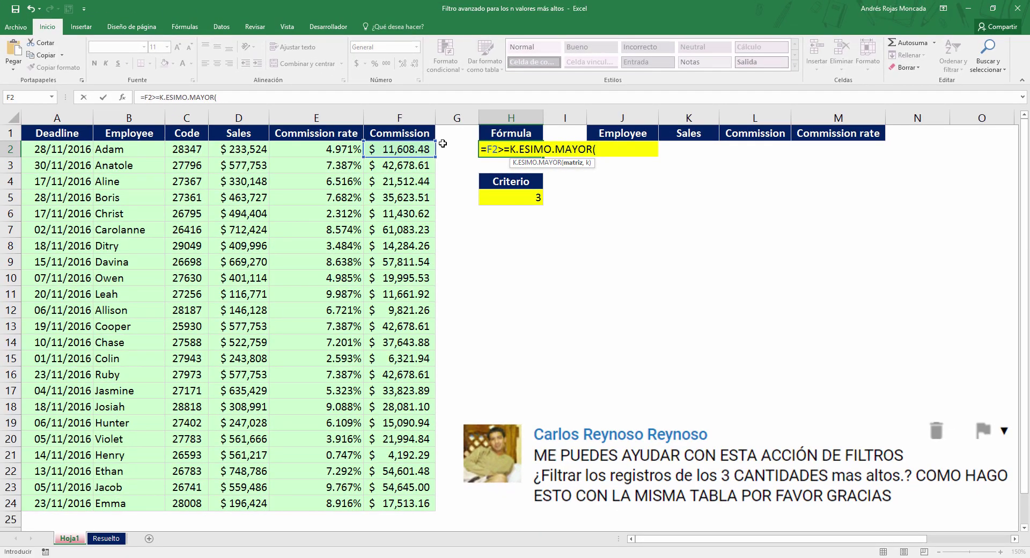
- Supply the arguments $F$2:$F$24 and $H$5 and close the K.ESIMO.MAYOR parenthesis
{"action": "left_click_drag", "start_coordinate": [424, 148], "coordinate": [413, 502]}
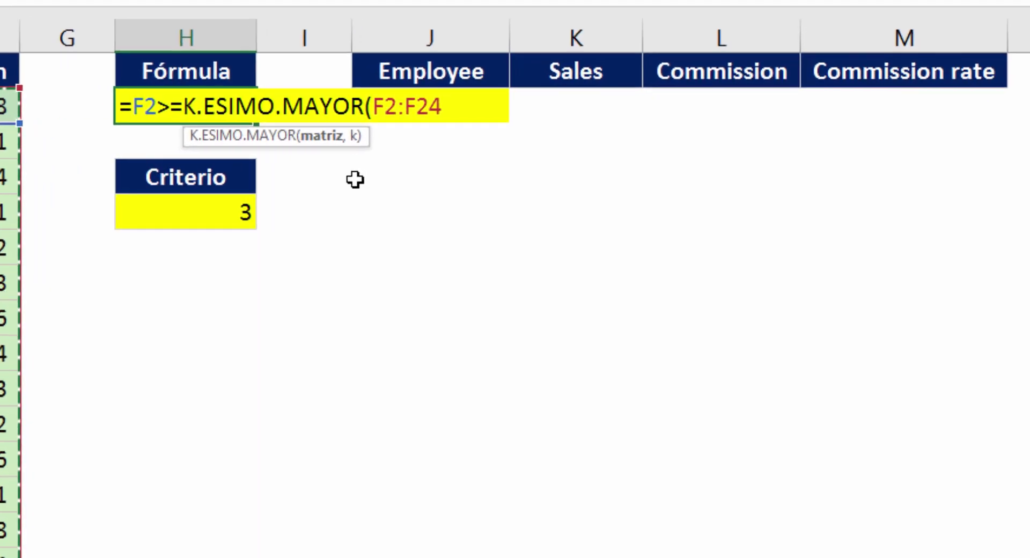
{"action": "key", "text": "F4"}
{"action": "key", "text": "F4"}
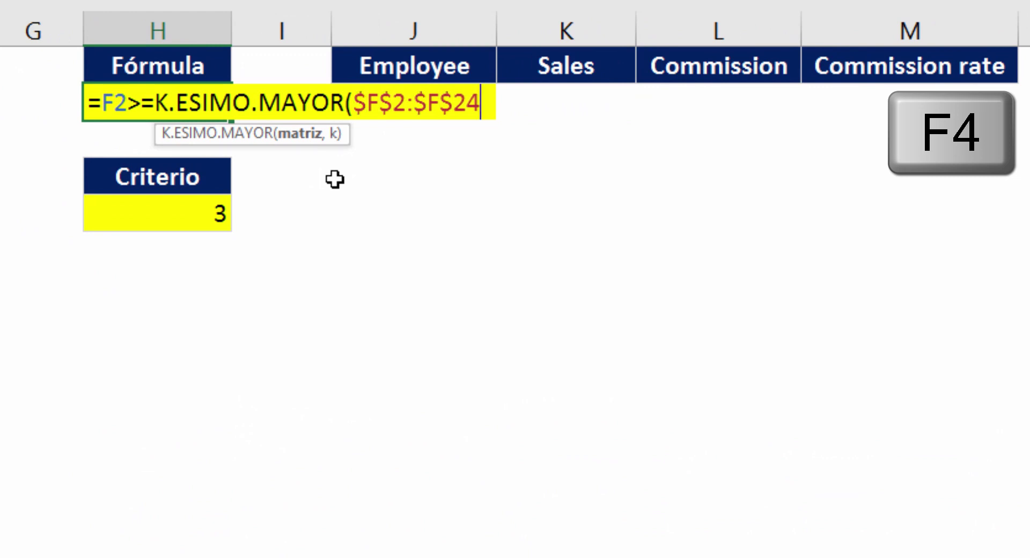
{"action": "type", "text": ","}
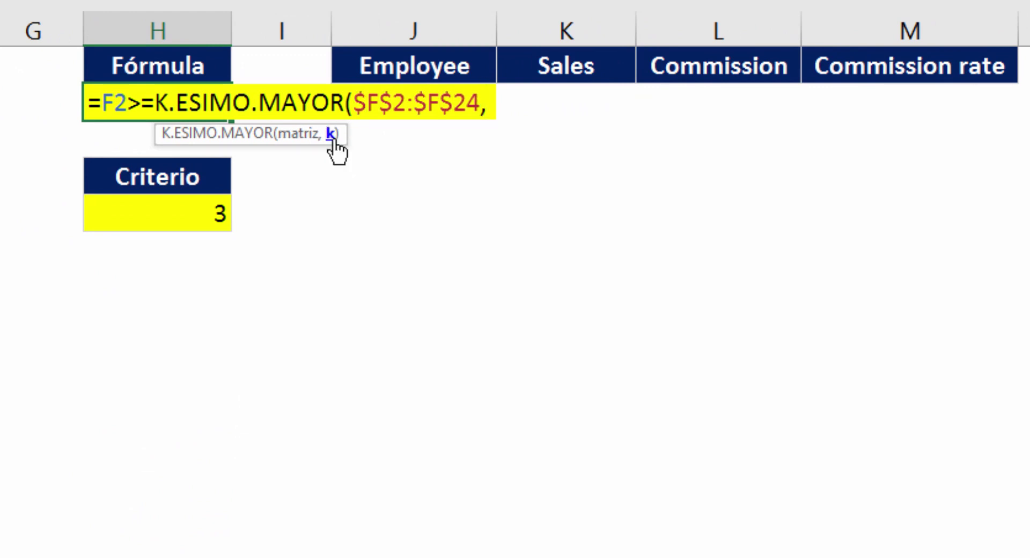
{"action": "left_click", "coordinate": [216, 211]}
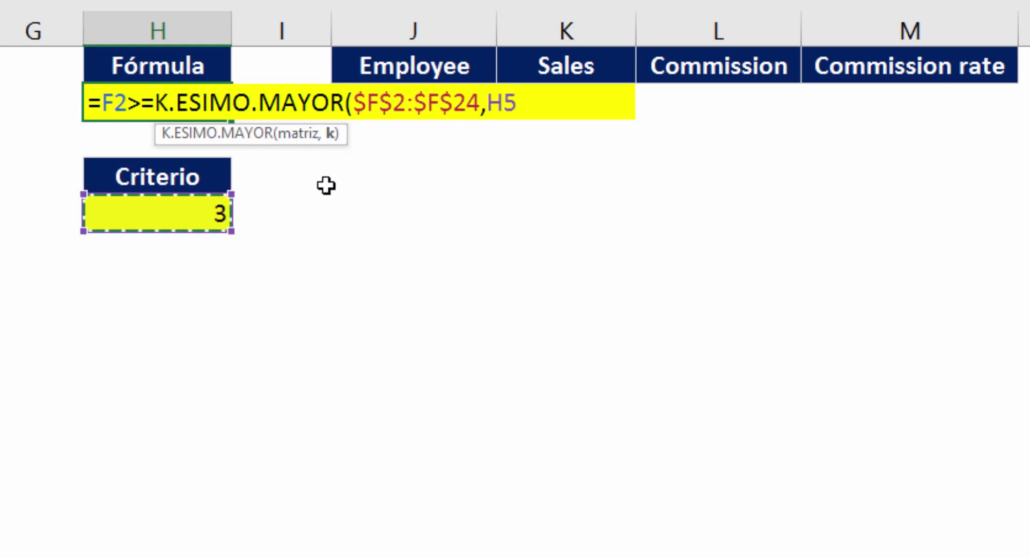
{"action": "key", "text": "F4"}
{"action": "key", "text": "F4"}
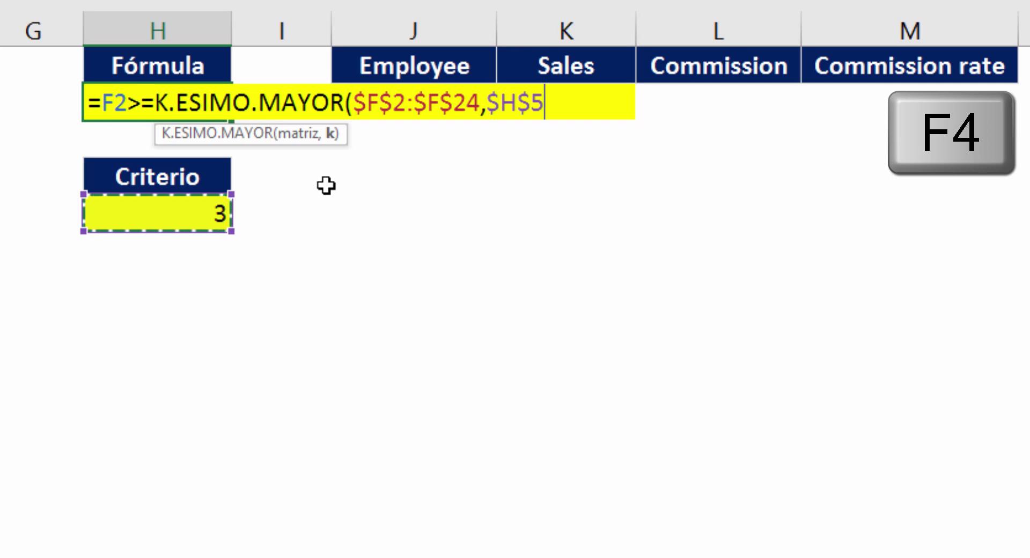
{"action": "type", "text": ")"}
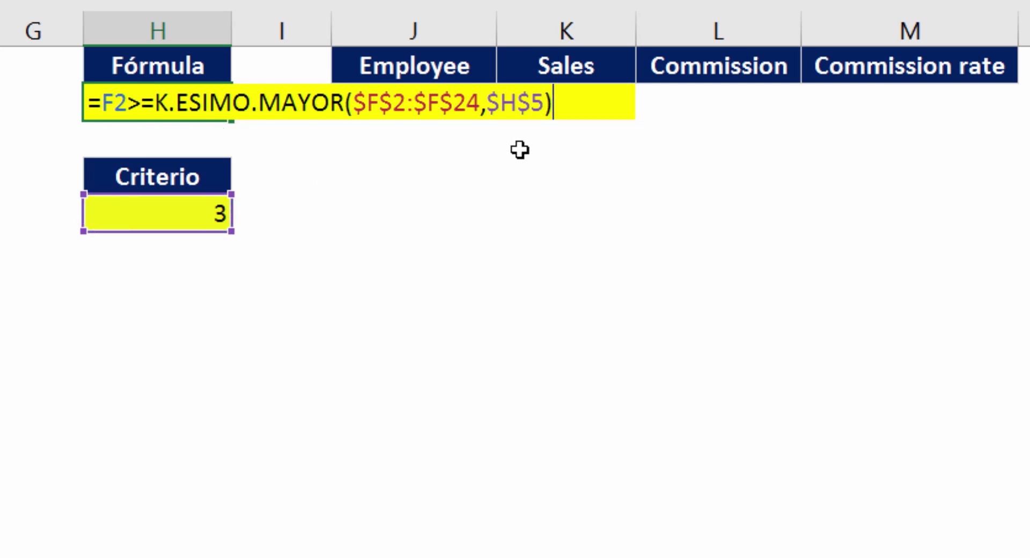
- Preview the K.ESIMO.MAYOR value with F9, undo it, and commit the formula to H2
{"action": "left_click", "coordinate": [557, 103]}
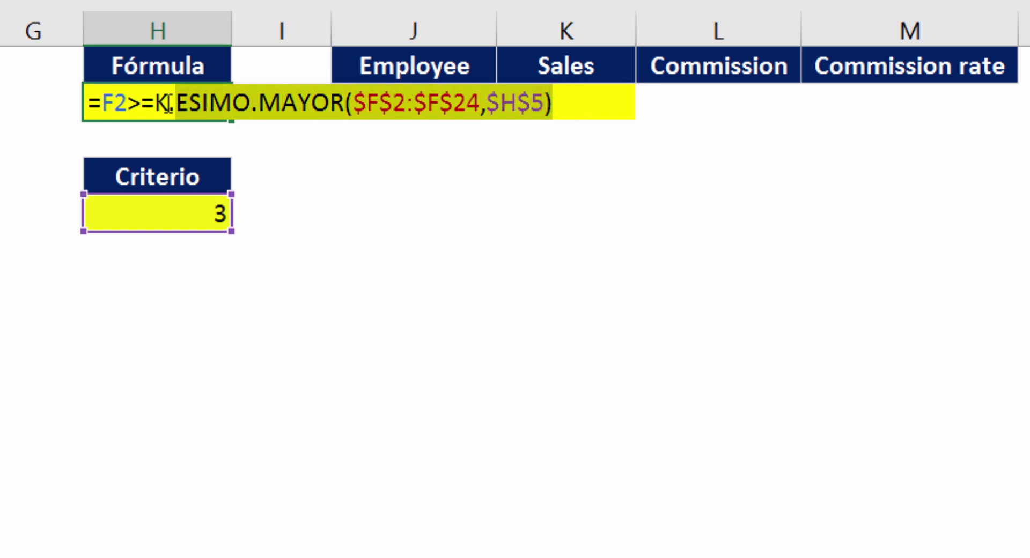
{"action": "left_click_drag", "start_coordinate": [556, 104], "coordinate": [155, 103]}
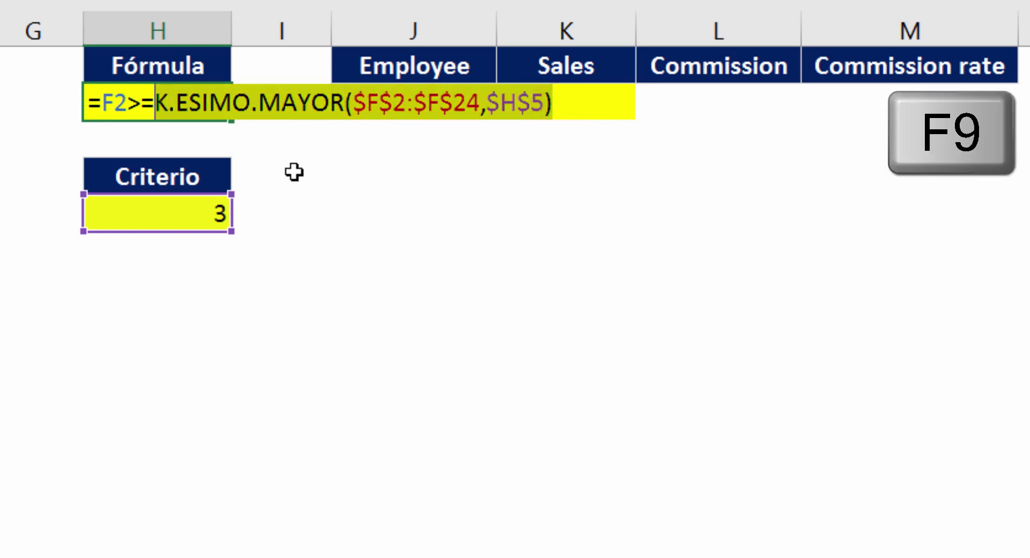
{"action": "key", "text": "F9"}
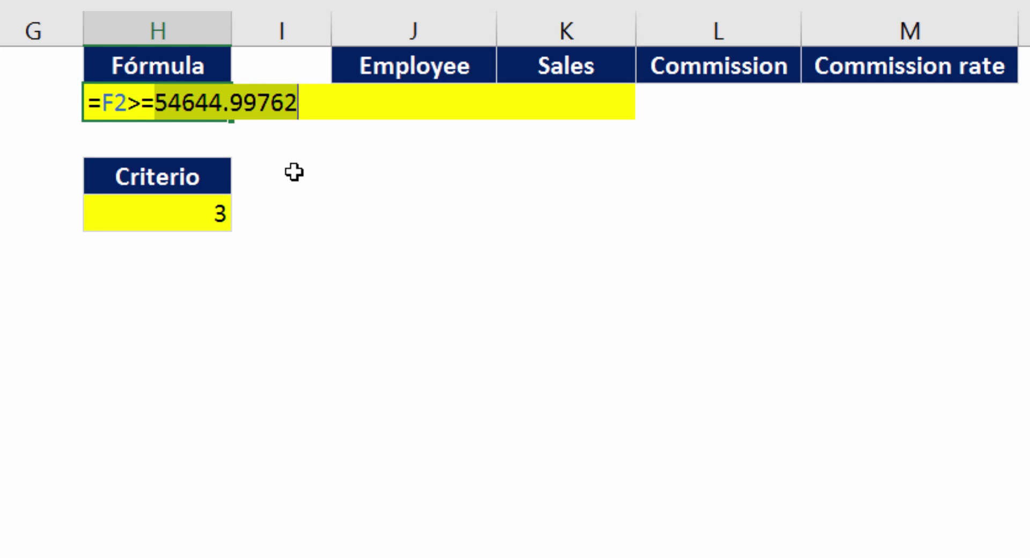
{"action": "key", "text": "ctrl+z"}
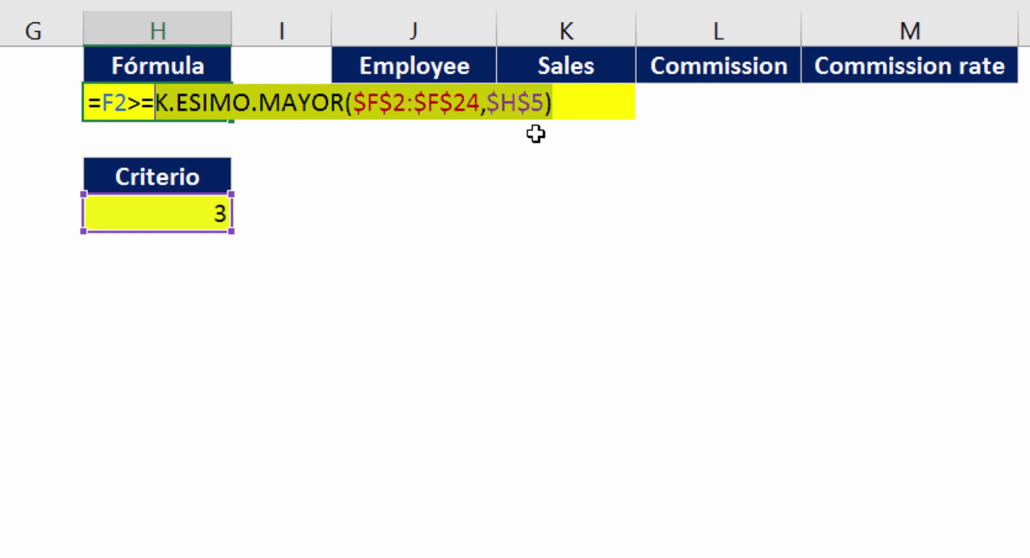
{"action": "left_click", "coordinate": [557, 103]}
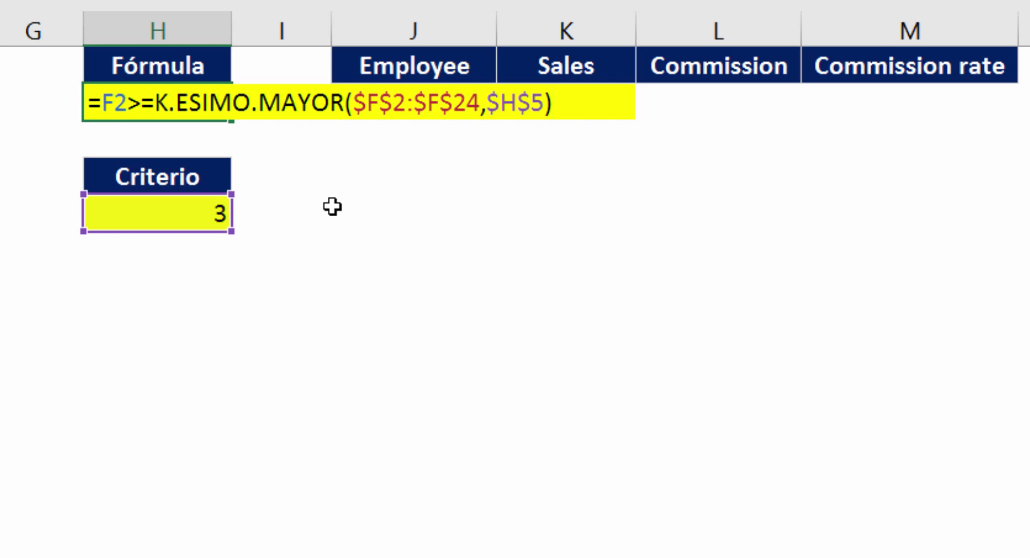
{"action": "key", "text": "ctrl+Return"}
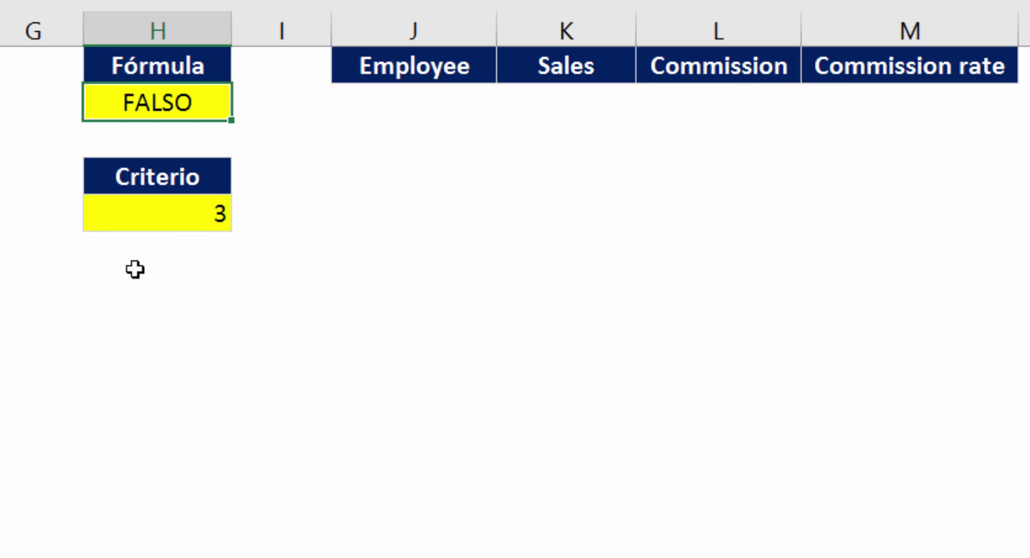
- Open Datos > Avanzadas and choose 'Copiar a otro lugar' in Filtro avanzado
{"action": "left_click", "coordinate": [122, 296]}
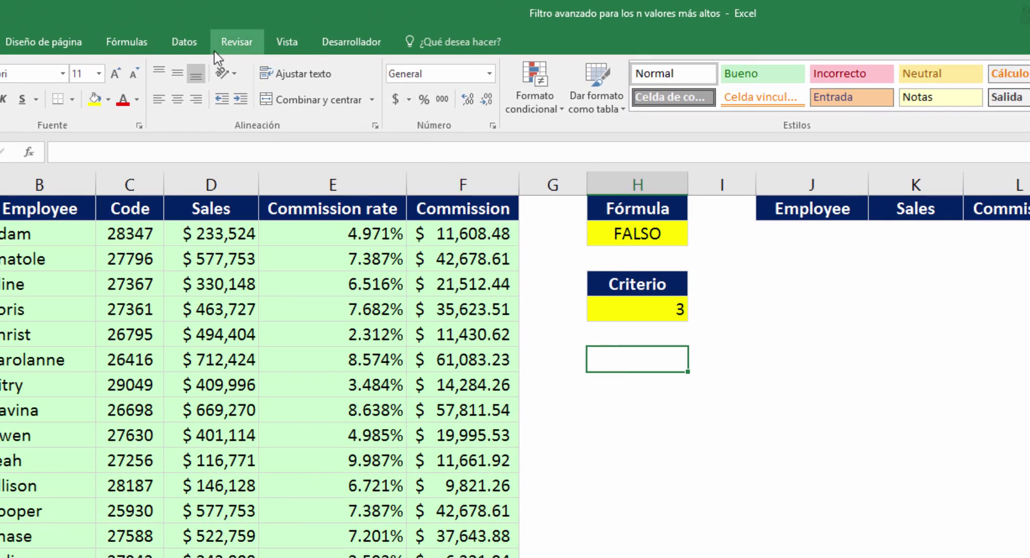
{"action": "left_click", "coordinate": [194, 46]}
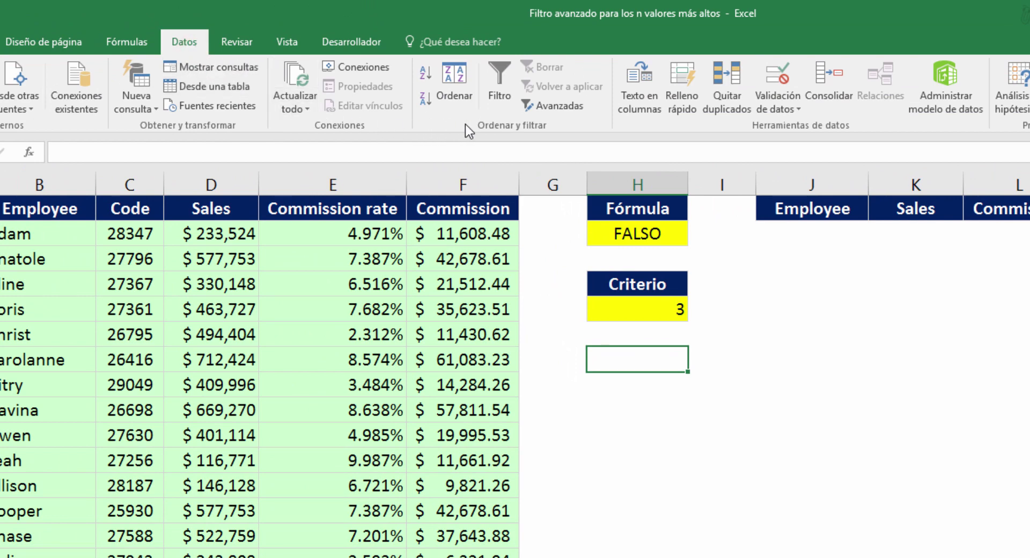
{"action": "left_click", "coordinate": [546, 105]}
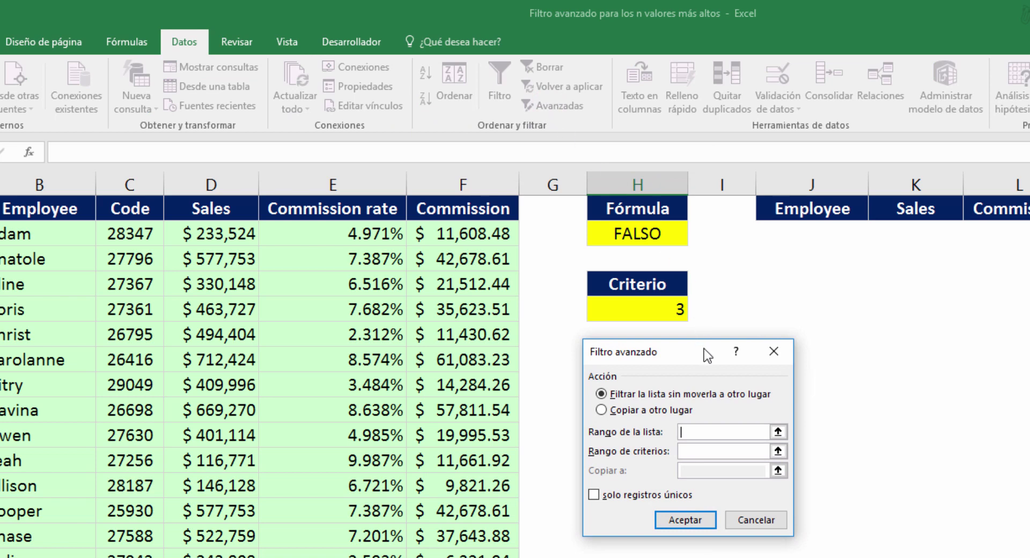
{"action": "left_click", "coordinate": [603, 410]}
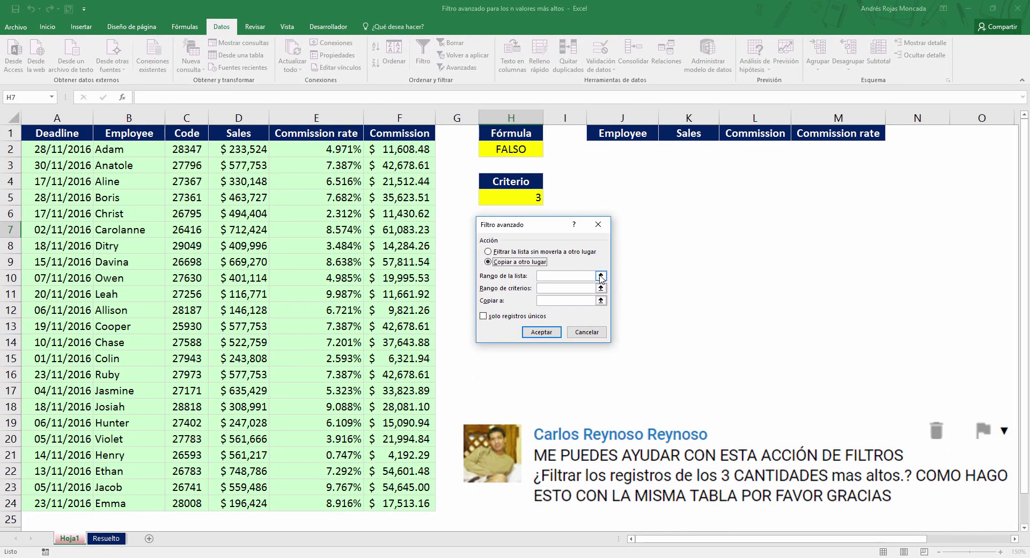
- Set list range A1:F24, criteria range H1:H2 and copy destination J1:M1
{"action": "left_click", "coordinate": [601, 276]}
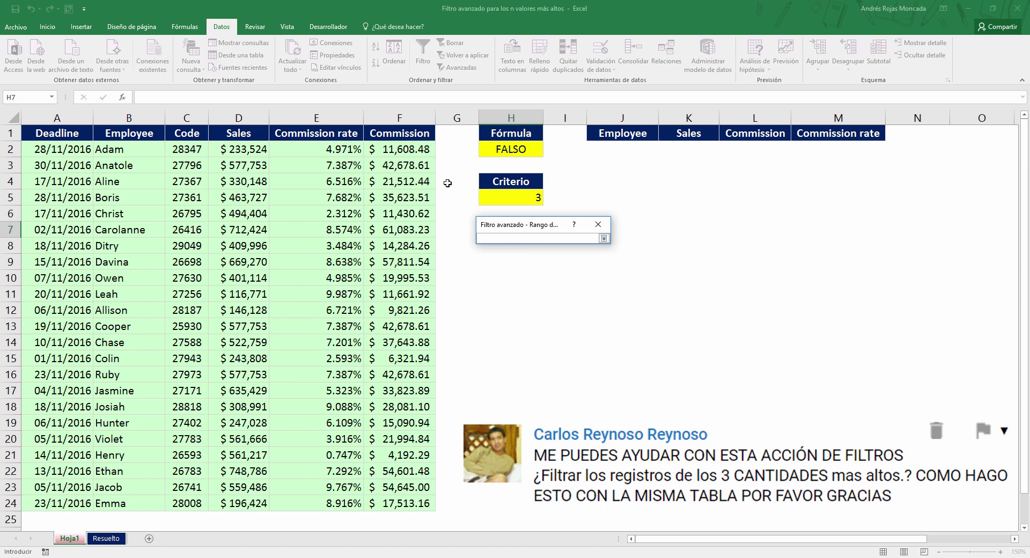
{"action": "mouse_move", "coordinate": [72, 134]}
{"action": "left_mouse_down"}
{"action": "mouse_move", "coordinate": [377, 472]}
{"action": "mouse_move", "coordinate": [379, 503]}
{"action": "left_mouse_up"}
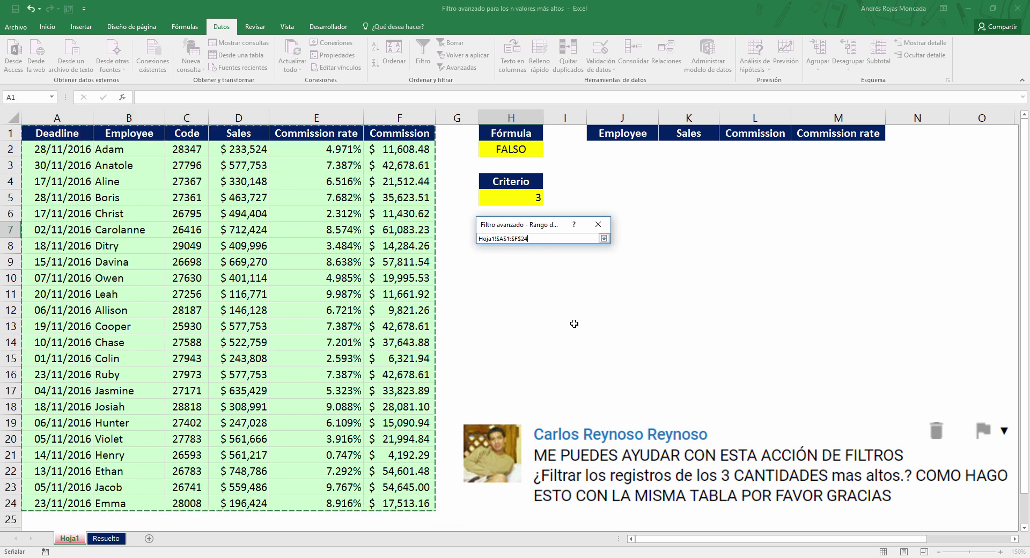
{"action": "left_click", "coordinate": [603, 238]}
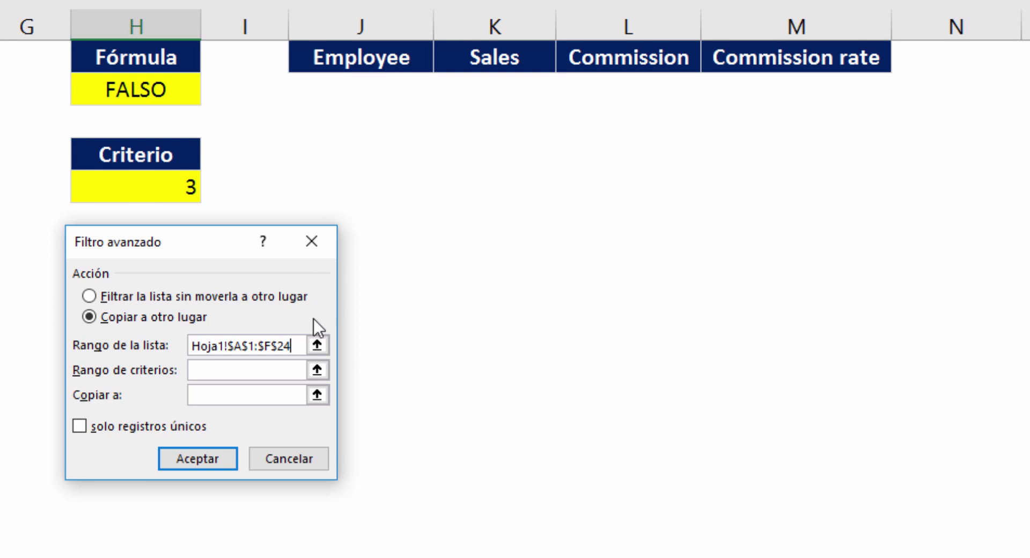
{"action": "left_click", "coordinate": [317, 370]}
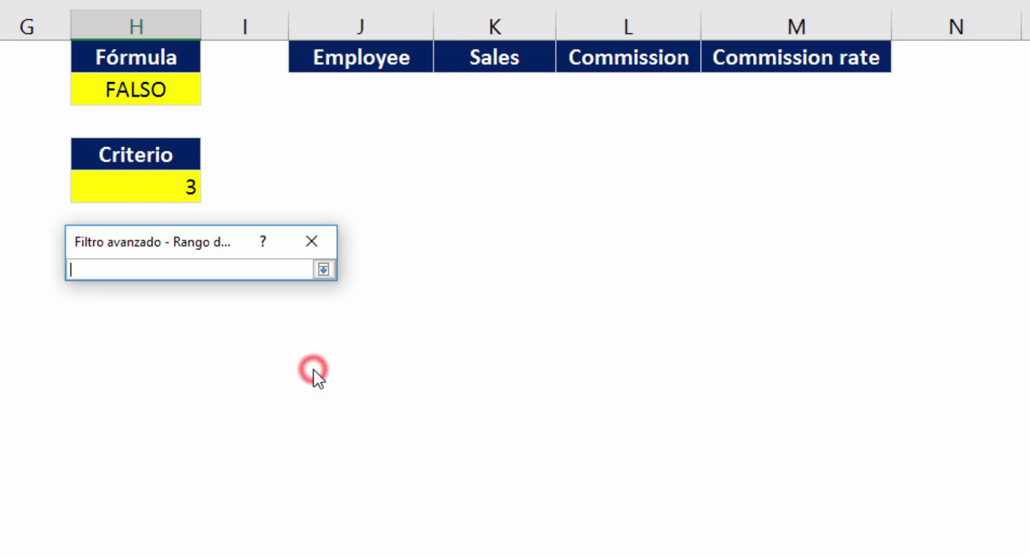
{"action": "left_click_drag", "start_coordinate": [166, 54], "coordinate": [160, 87]}
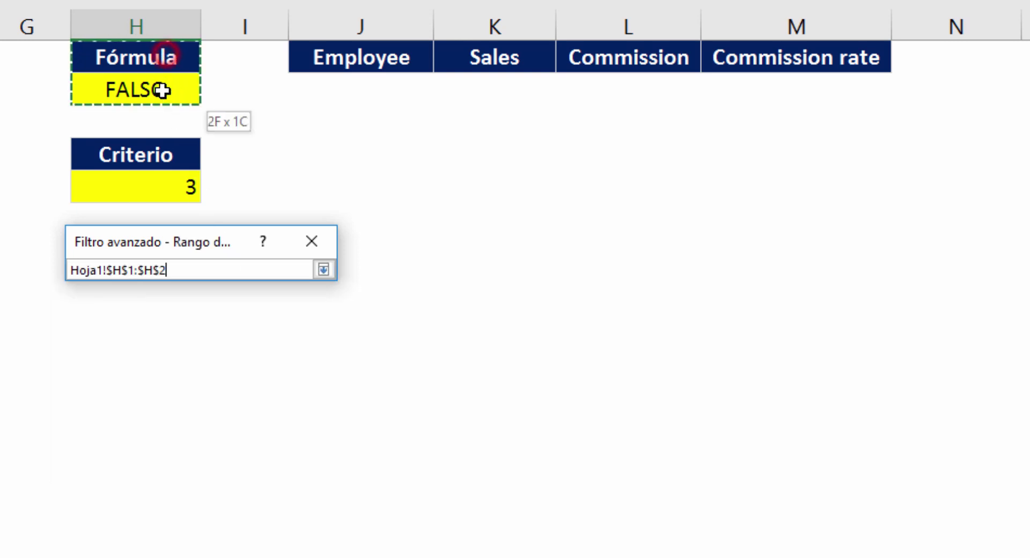
{"action": "left_click", "coordinate": [327, 265]}
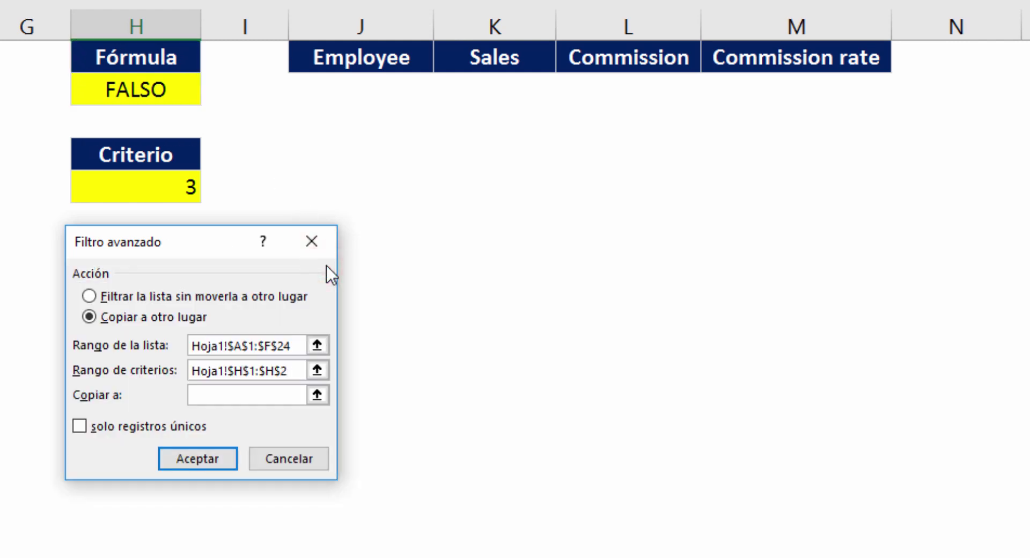
{"action": "left_click", "coordinate": [317, 397]}
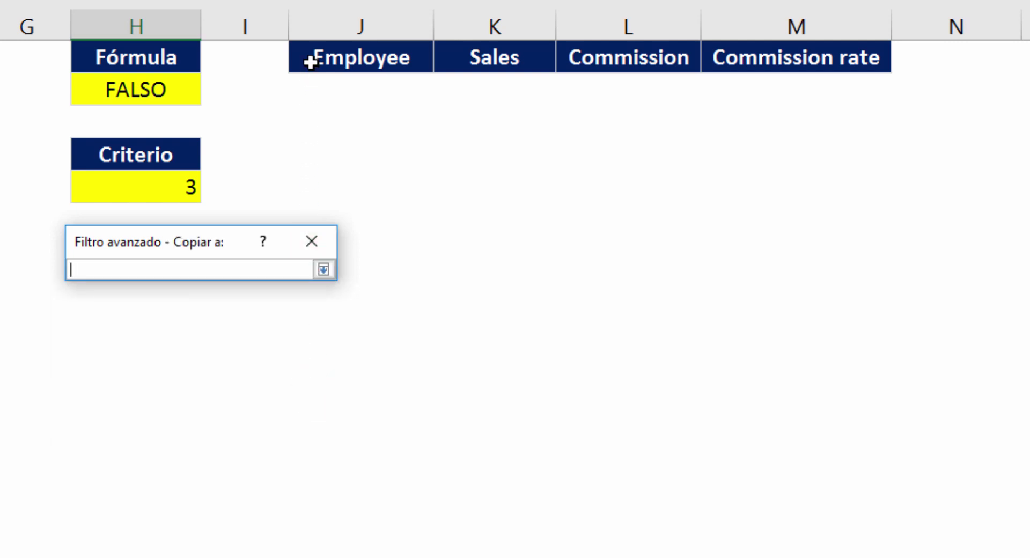
{"action": "left_click_drag", "start_coordinate": [310, 62], "coordinate": [728, 49]}
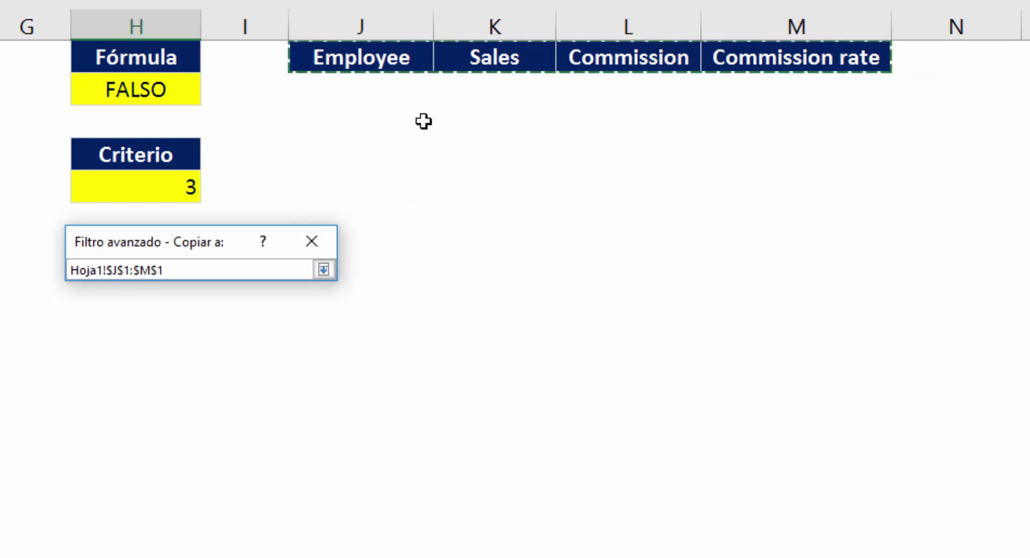
{"action": "left_click", "coordinate": [325, 268]}
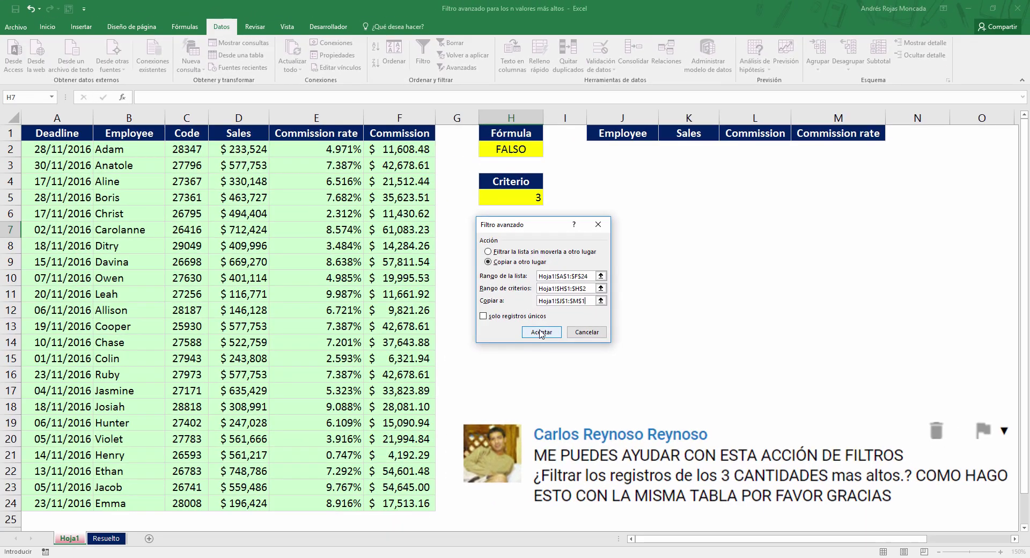
- Run the advanced filter with Aceptar to copy the top three commission rows
{"action": "left_click", "coordinate": [540, 333]}
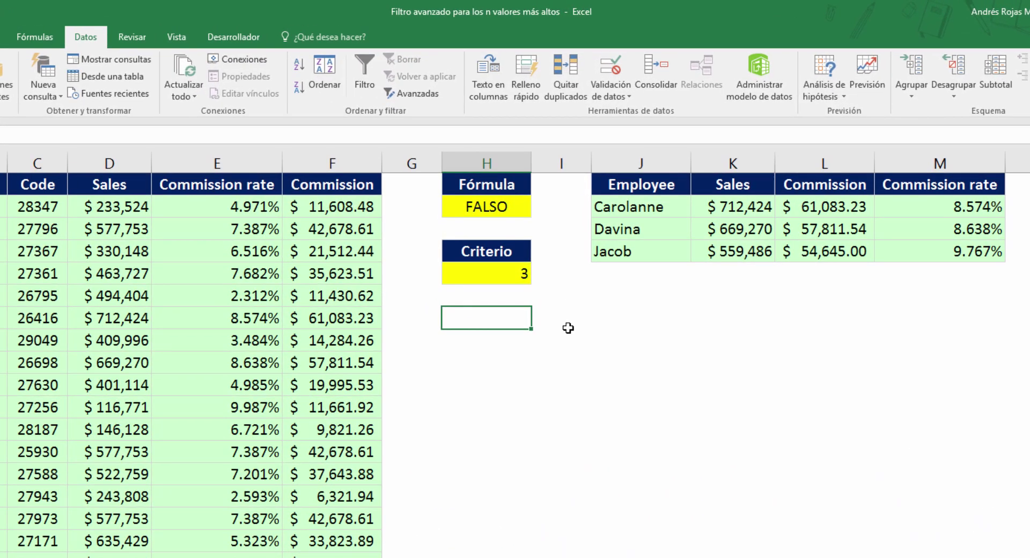
- Change the Criterio value from 3 to 5
{"action": "left_click", "coordinate": [523, 274]}
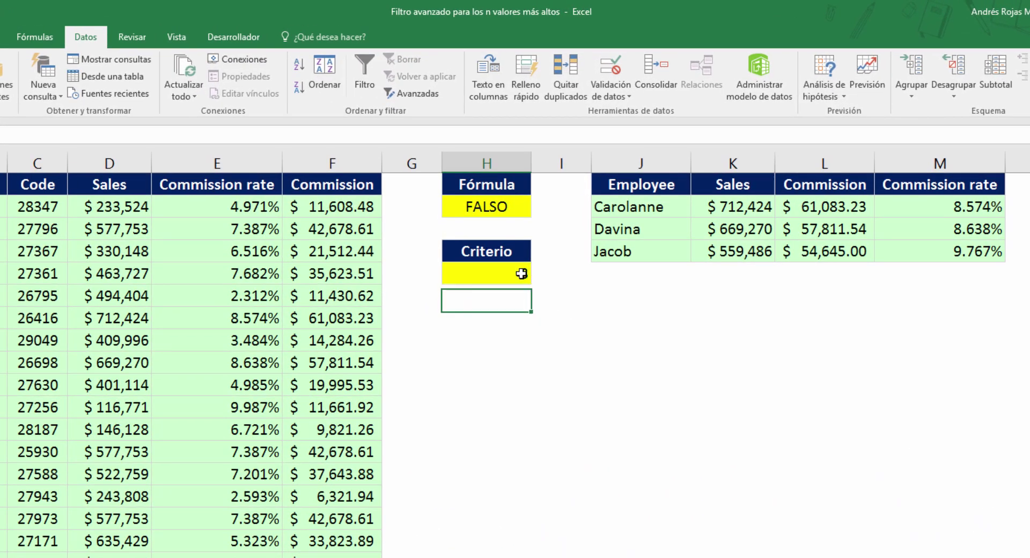
{"action": "key", "text": "Delete"}
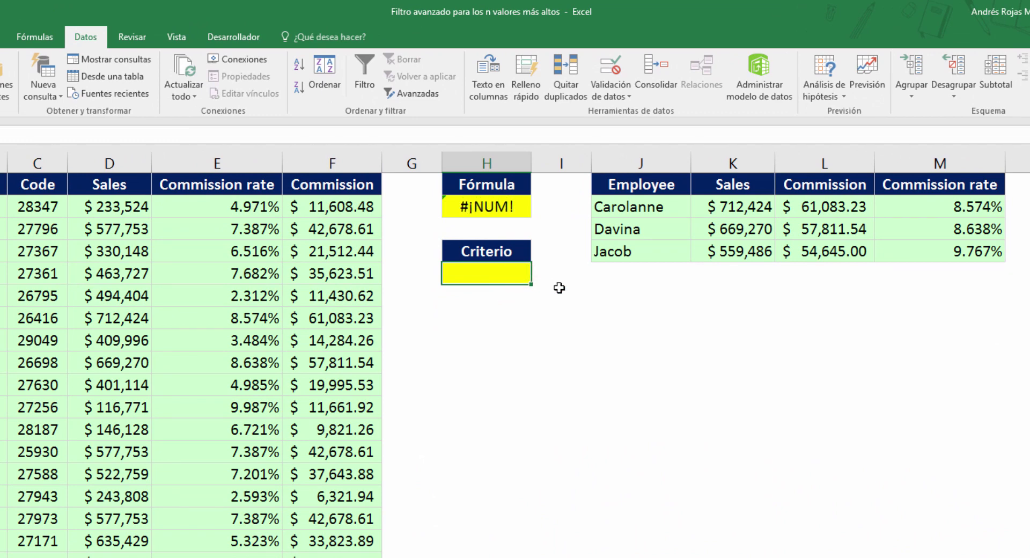
{"action": "type", "text": "5"}
{"action": "key", "text": "ctrl+Return"}
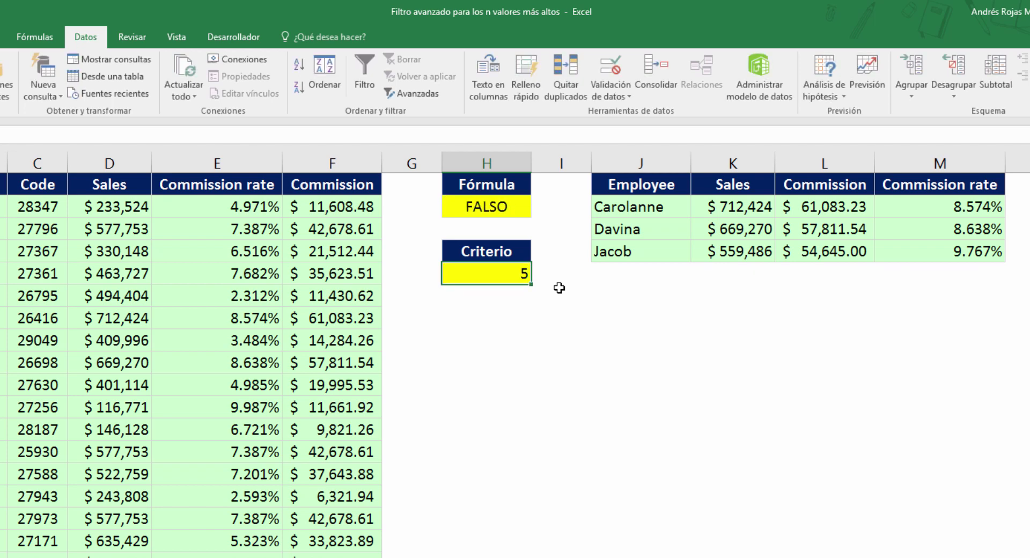
- Rerun the advanced filter copying to another location for the top 5 commissions
{"action": "left_click", "coordinate": [483, 317]}
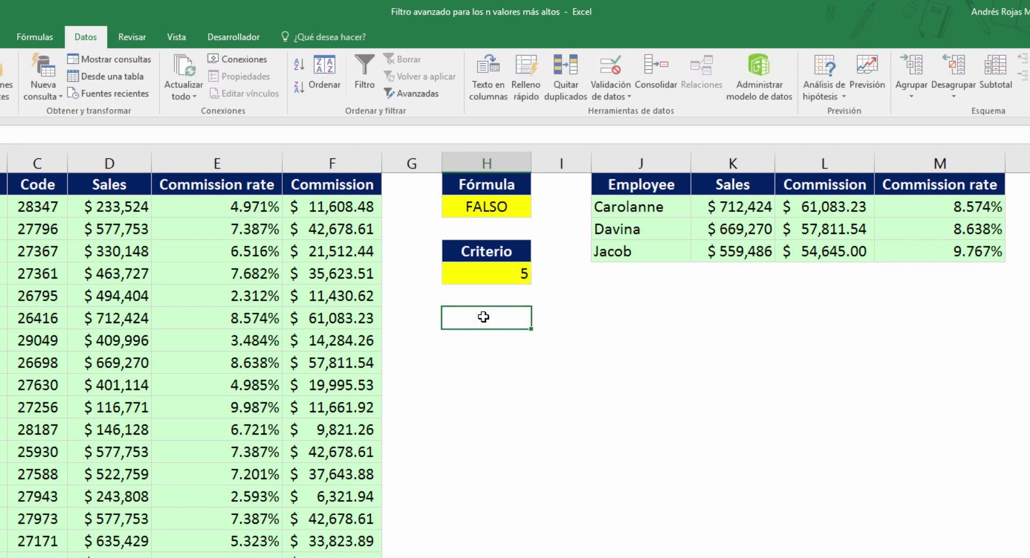
{"action": "left_click", "coordinate": [436, 94]}
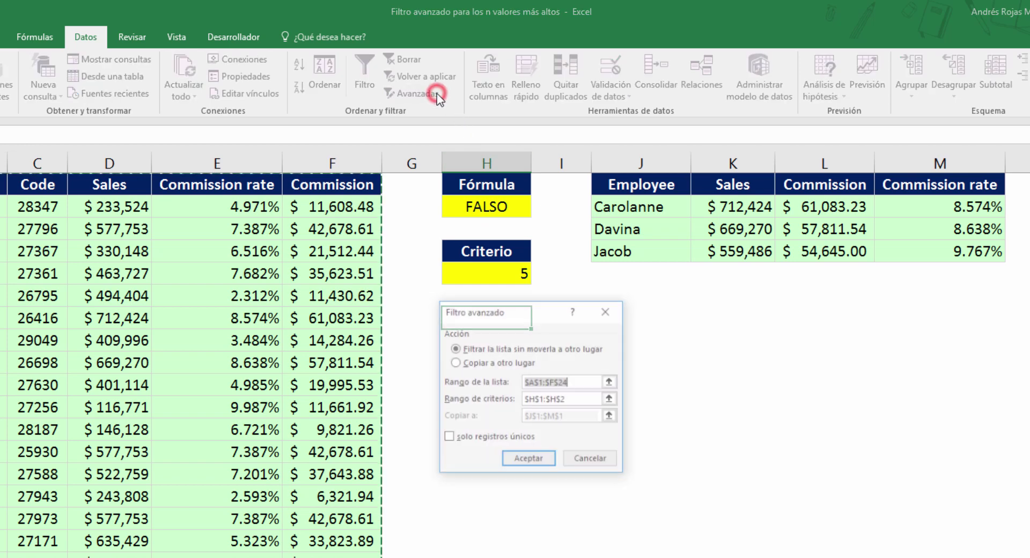
{"action": "left_click", "coordinate": [468, 363]}
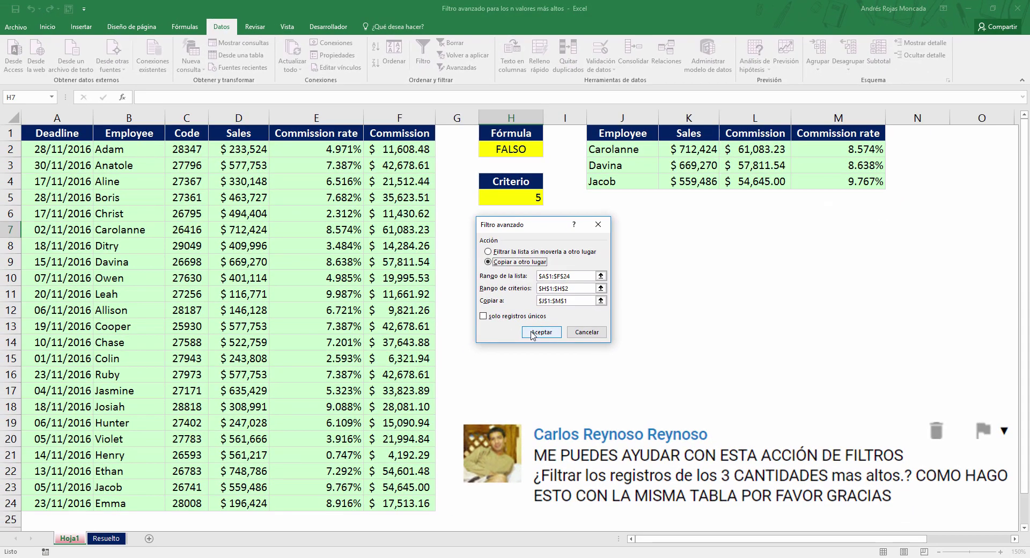
{"action": "left_click", "coordinate": [541, 332]}
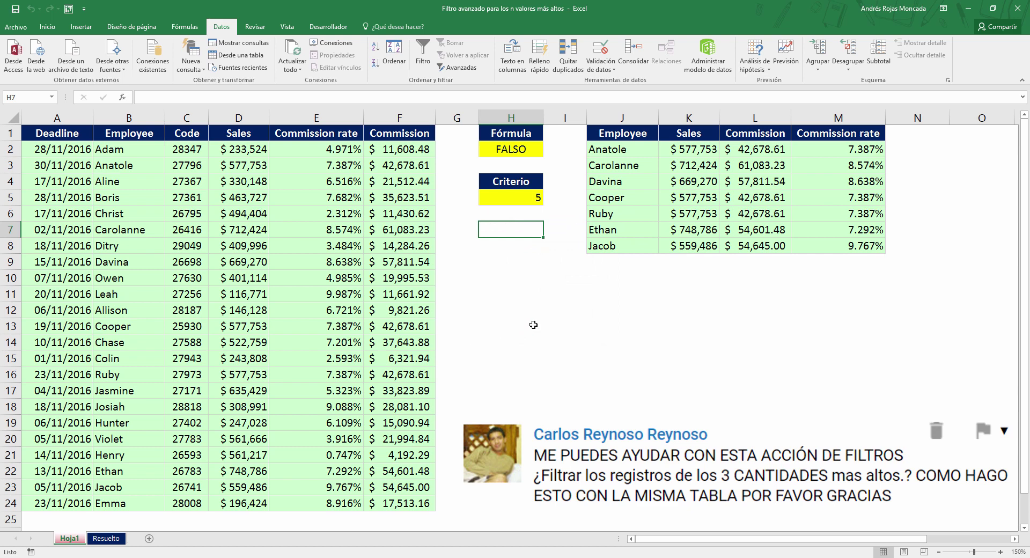